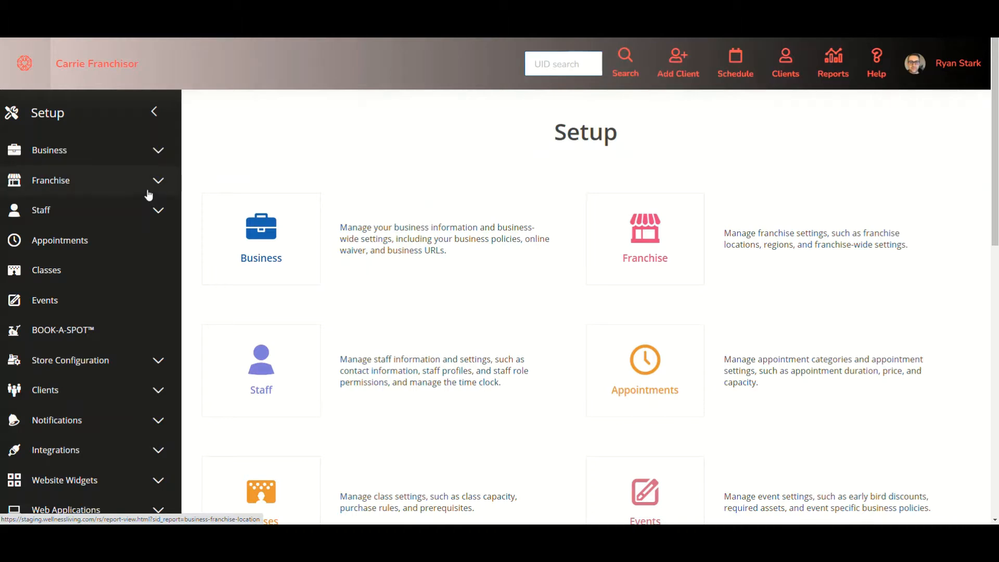
Open the Purchase Option section of the Franchise Settings
left_click(149, 192)
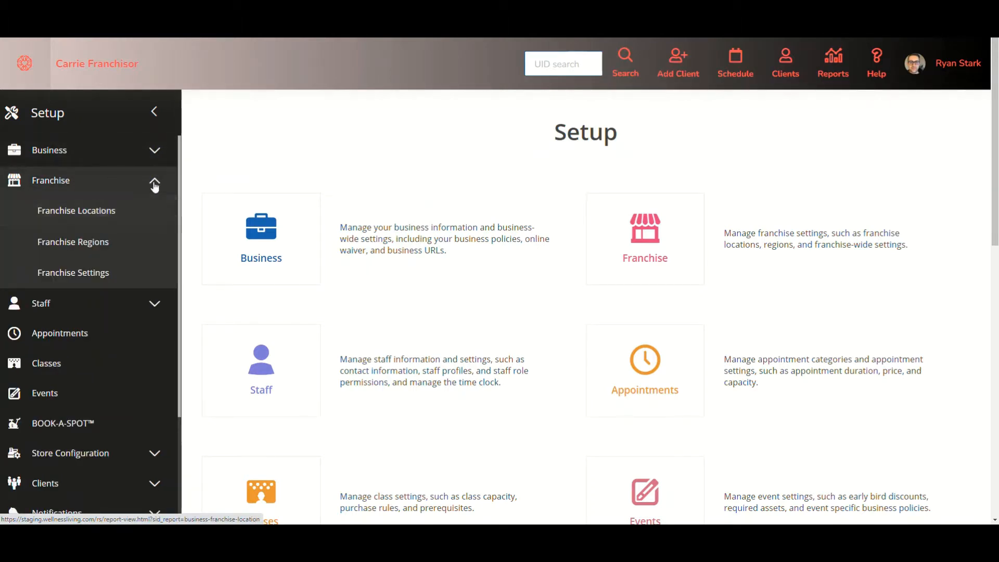
left_click(86, 277)
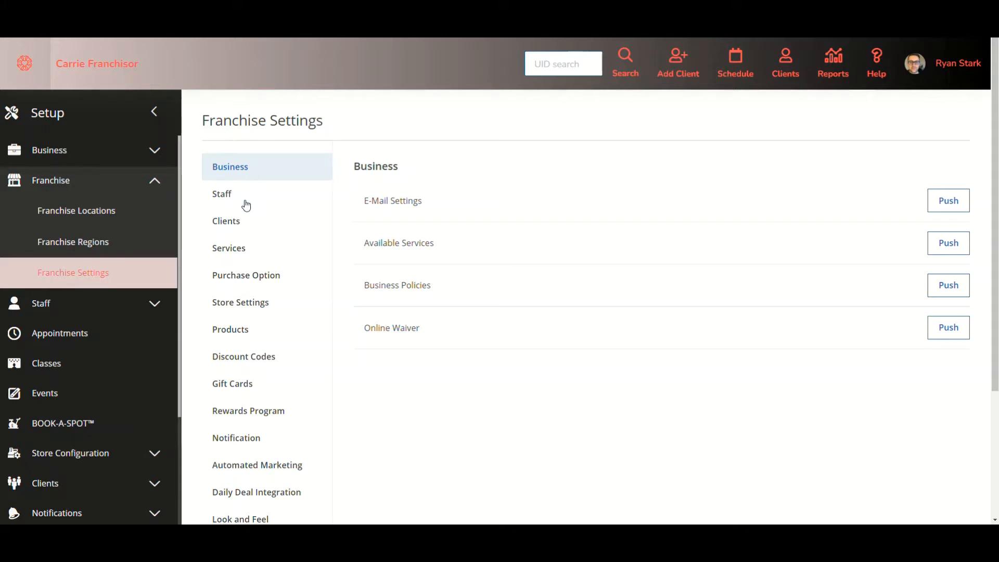
left_click(243, 287)
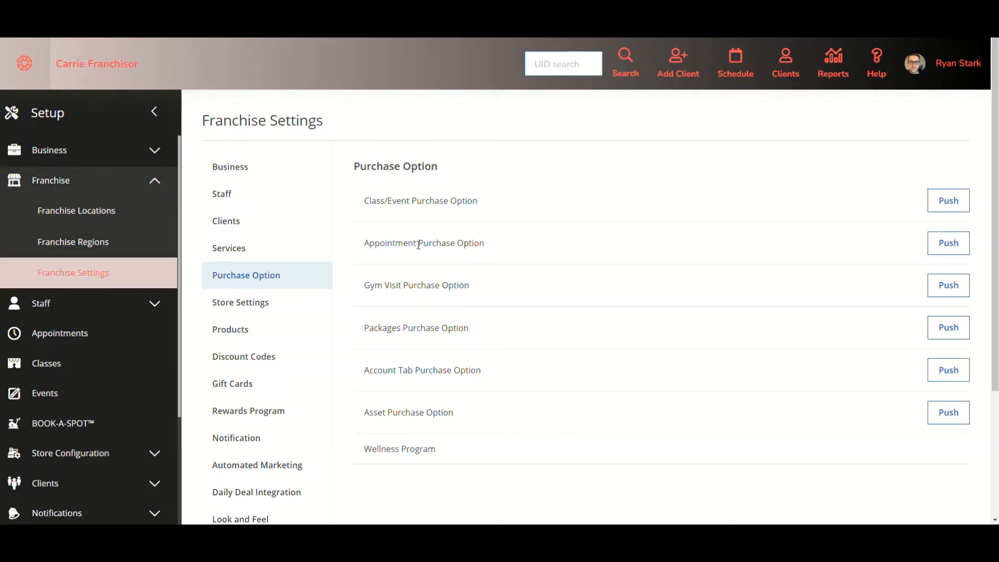
Start a push of appointment purchase options, select 30 min Massage - 5 Pack, and continue to the location stage
left_click(944, 251)
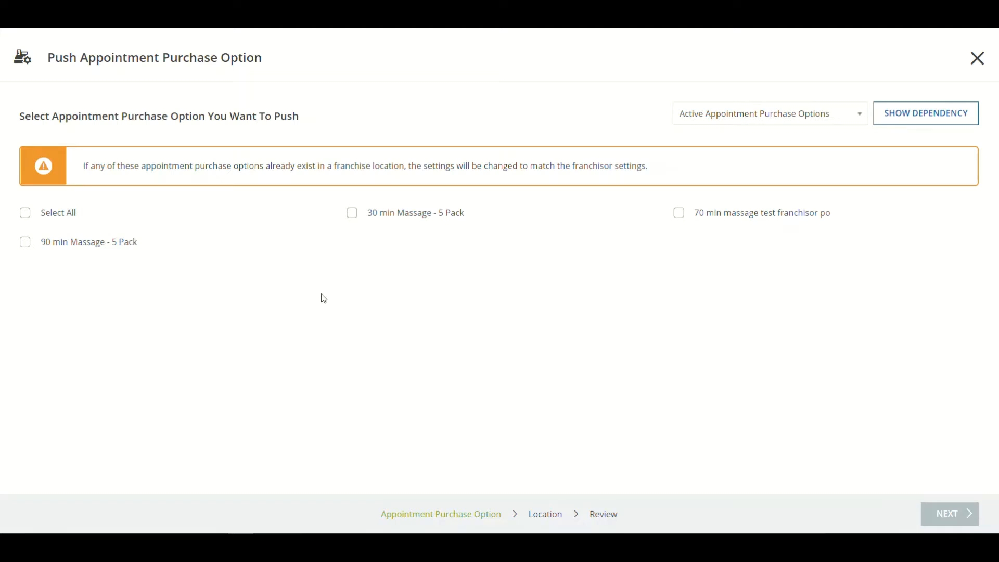
left_click(353, 219)
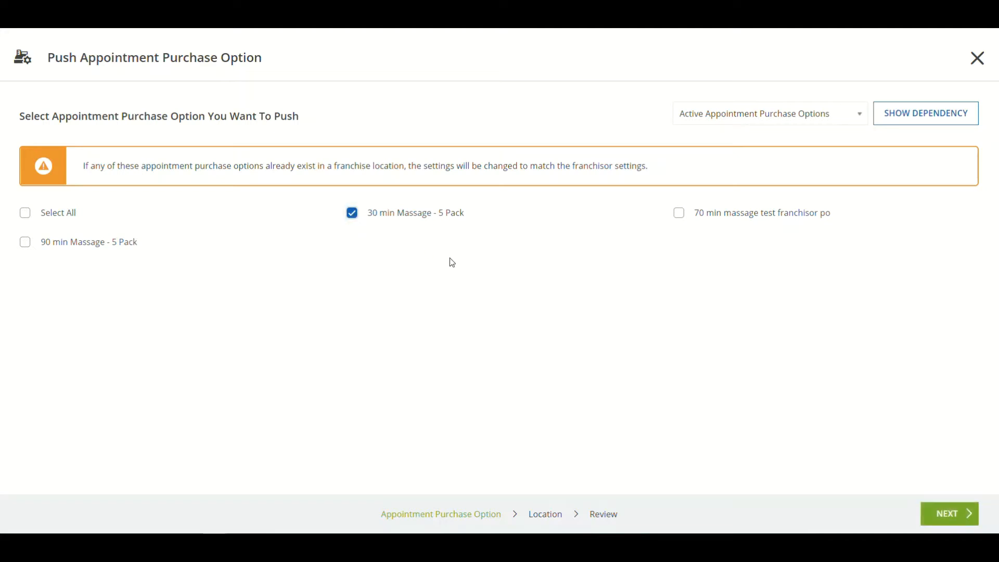
left_click(929, 523)
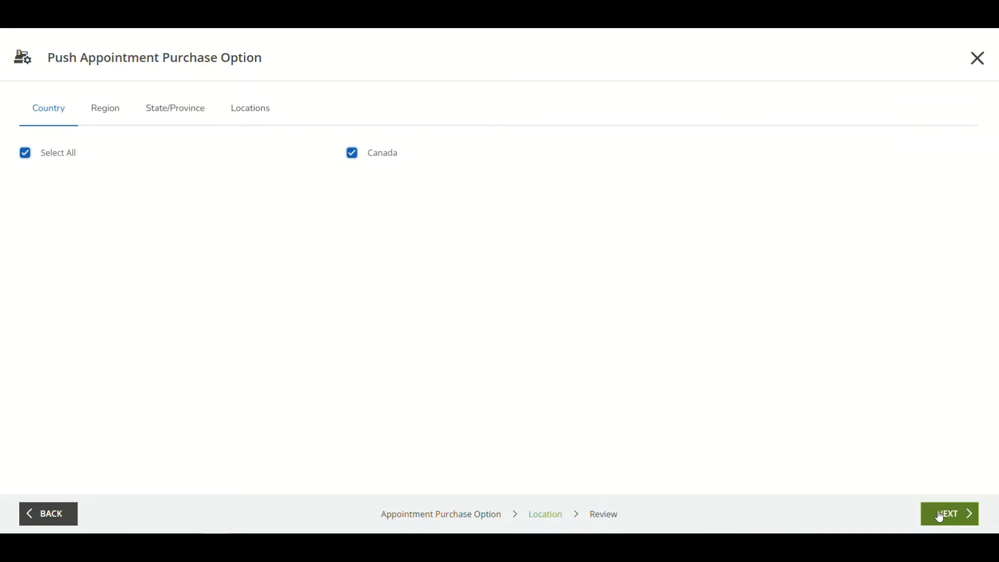
Check the state/province and location selections for the push, keep all of Canada selected, and continue to the review stage
left_click(104, 114)
left_click(156, 114)
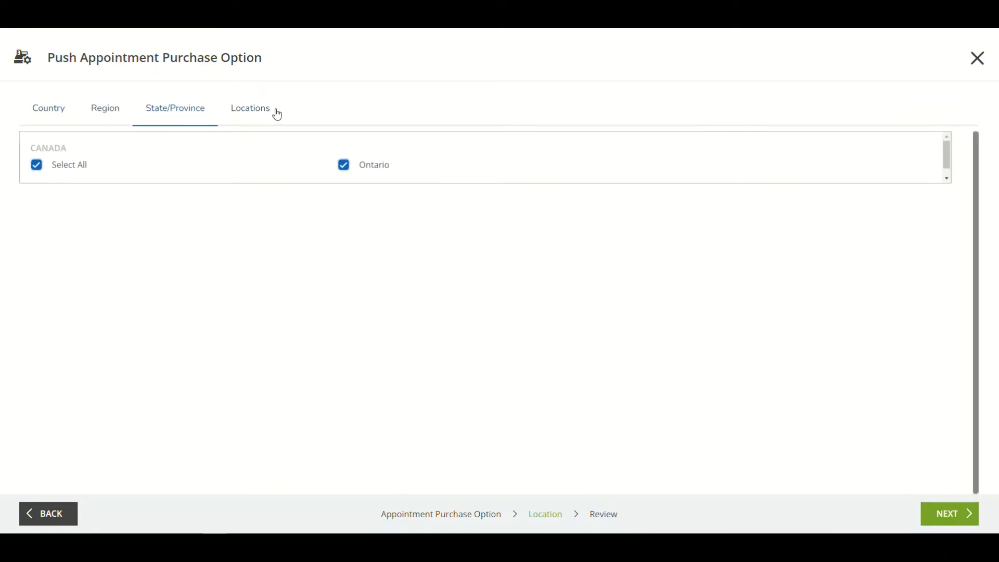
left_click(262, 111)
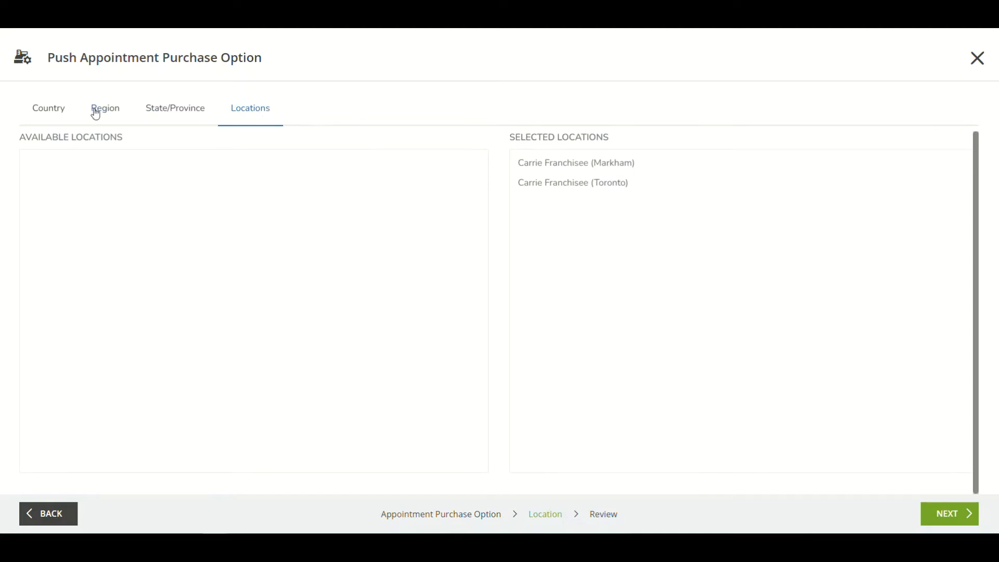
left_click(42, 110)
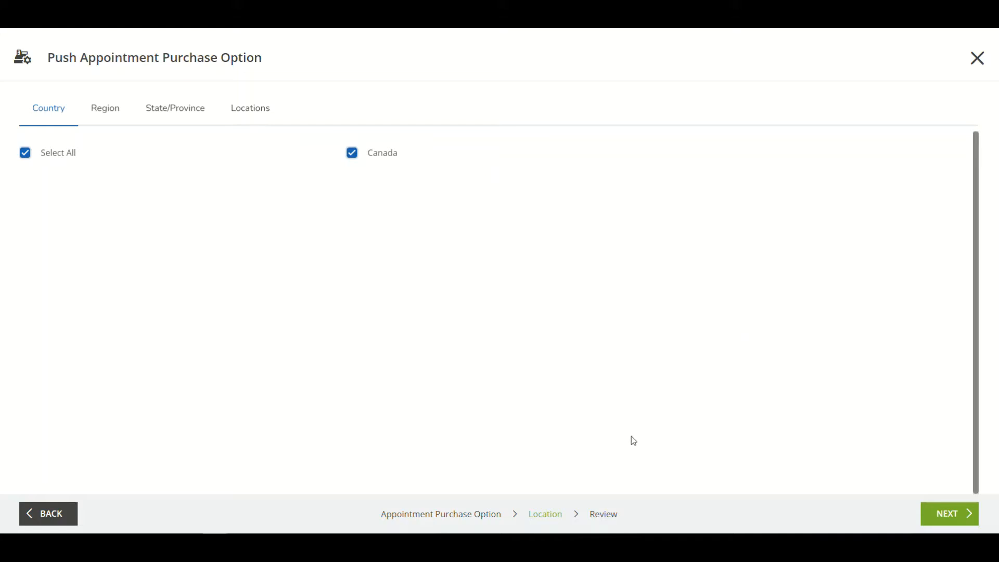
left_click(937, 517)
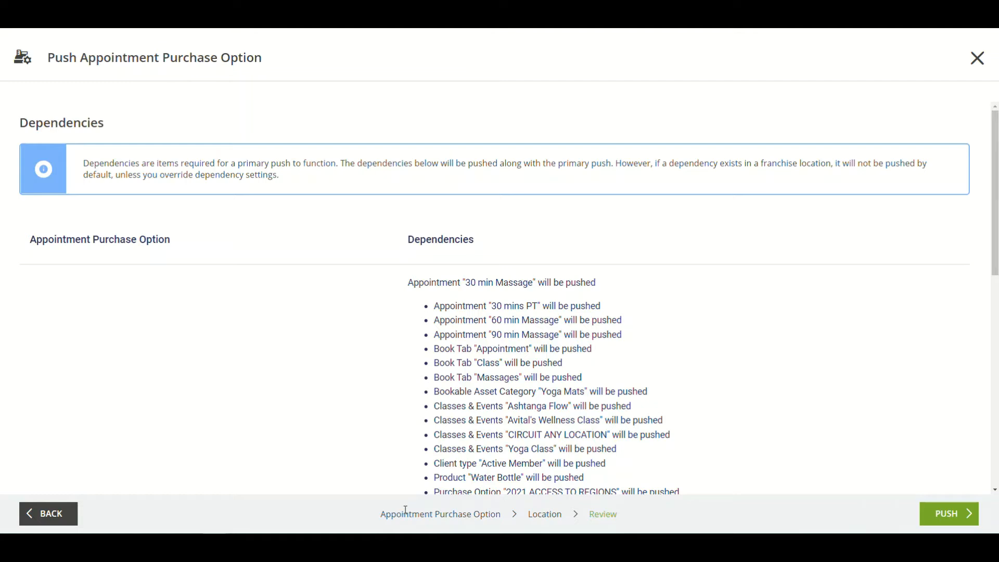
left_click(406, 512)
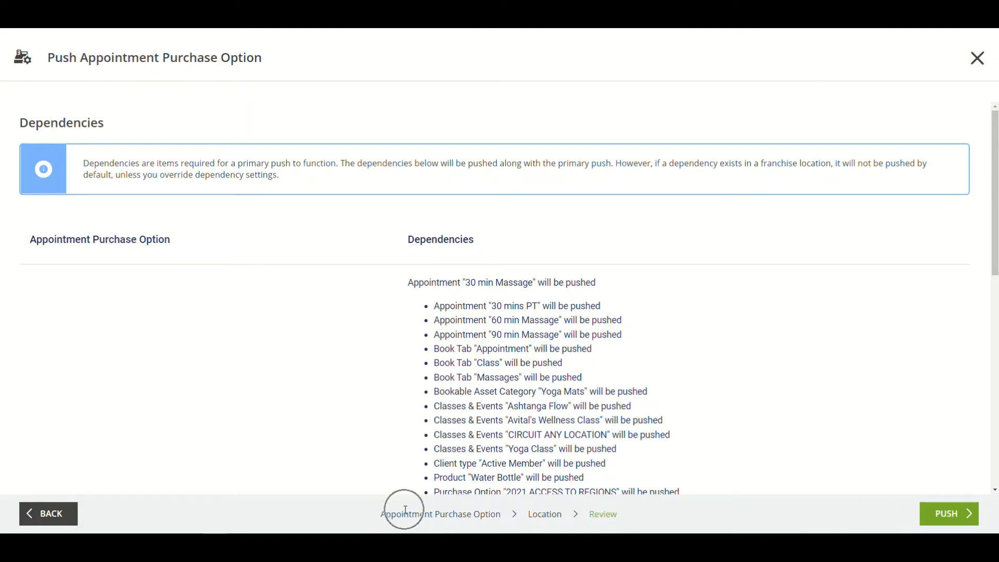
left_click(433, 519)
left_click(561, 519)
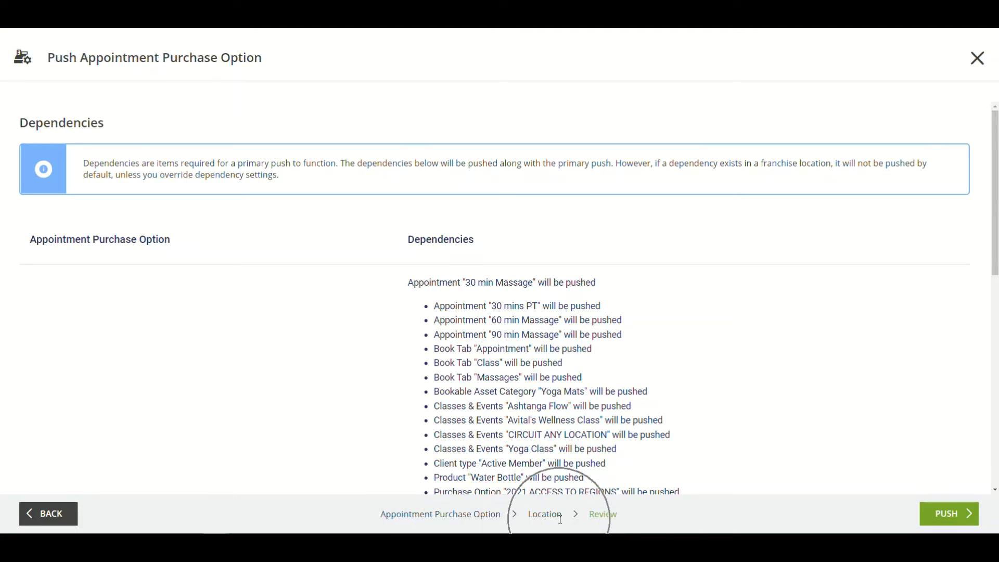
left_click(603, 516)
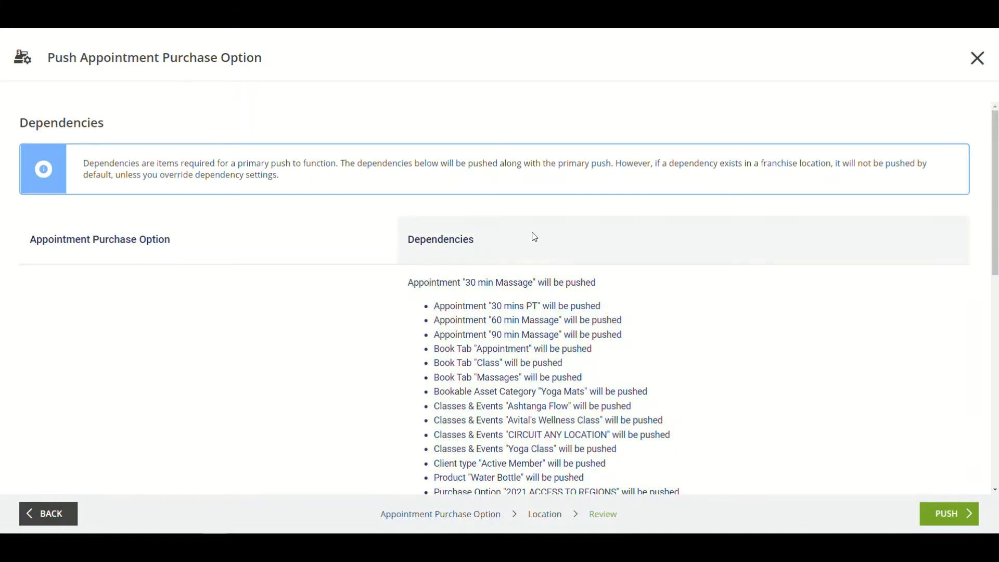
Below the dependencies list, turn on pushing franchisor primary settings and overriding existing franchisee settings
scroll(531, 234, "down", 2)
scroll(533, 232, "down", 8)
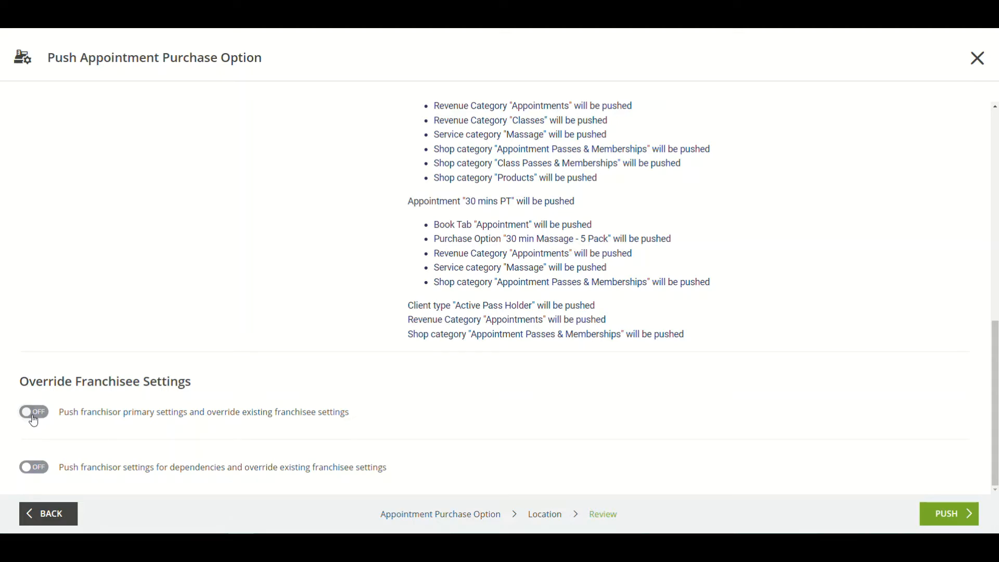
left_click(33, 413)
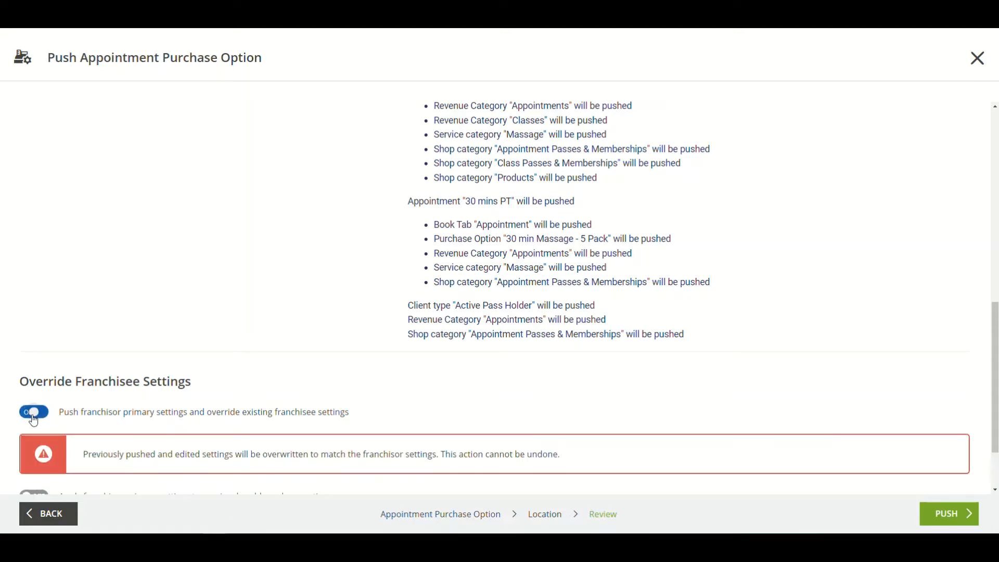
scroll(100, 422, "down", 1)
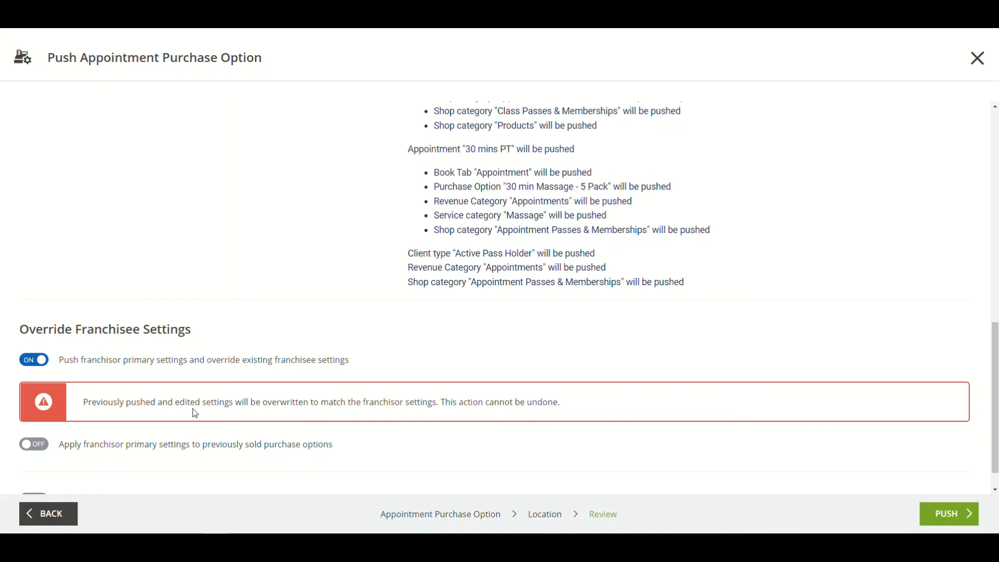
scroll(195, 414, "down", 1)
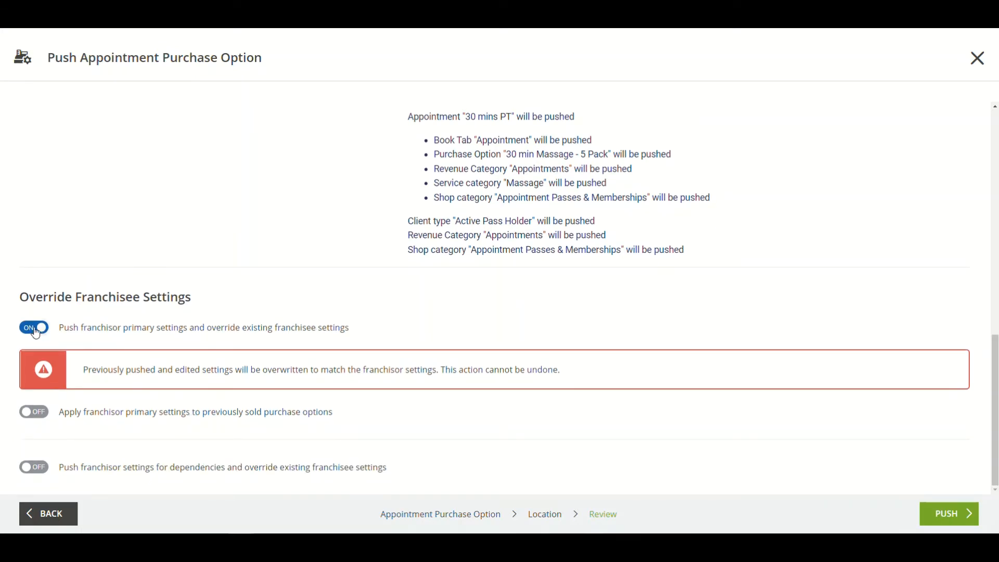
Turn on applying franchisor primary settings to previously sold purchase options
left_click(39, 417)
left_click(39, 417)
left_click(40, 416)
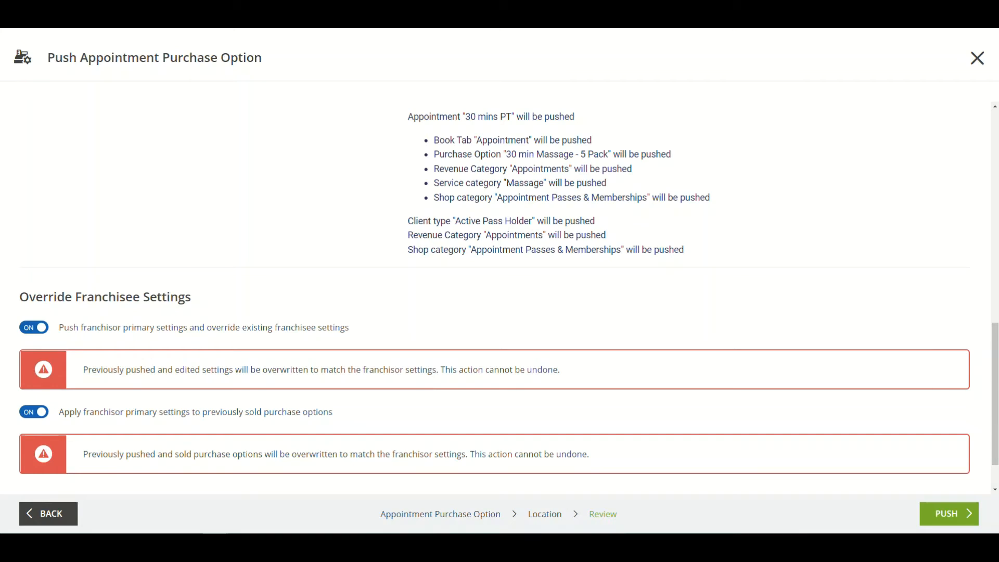
scroll(199, 438, "down", 1)
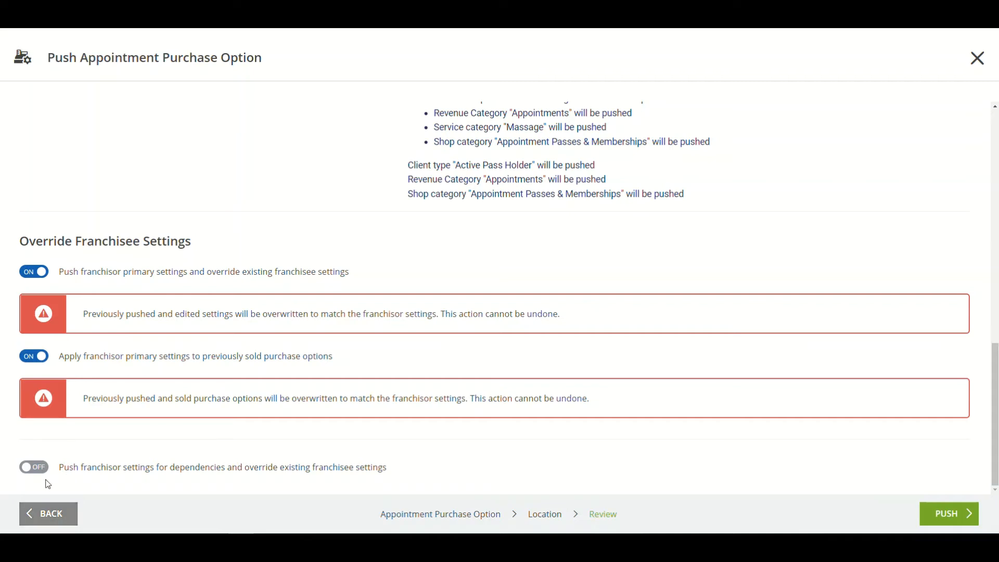
left_click(34, 468)
scroll(37, 469, "down", 2)
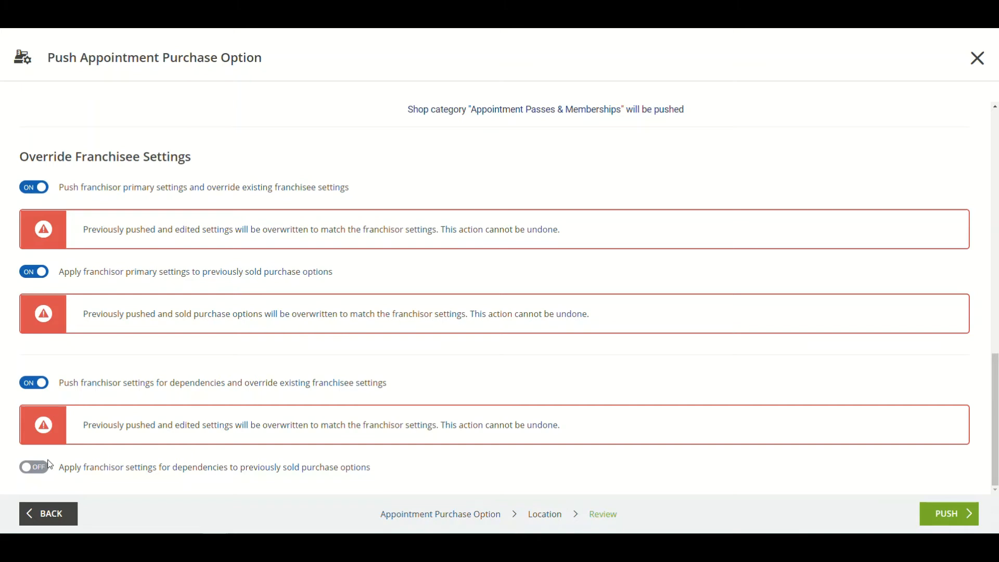
left_click(46, 384)
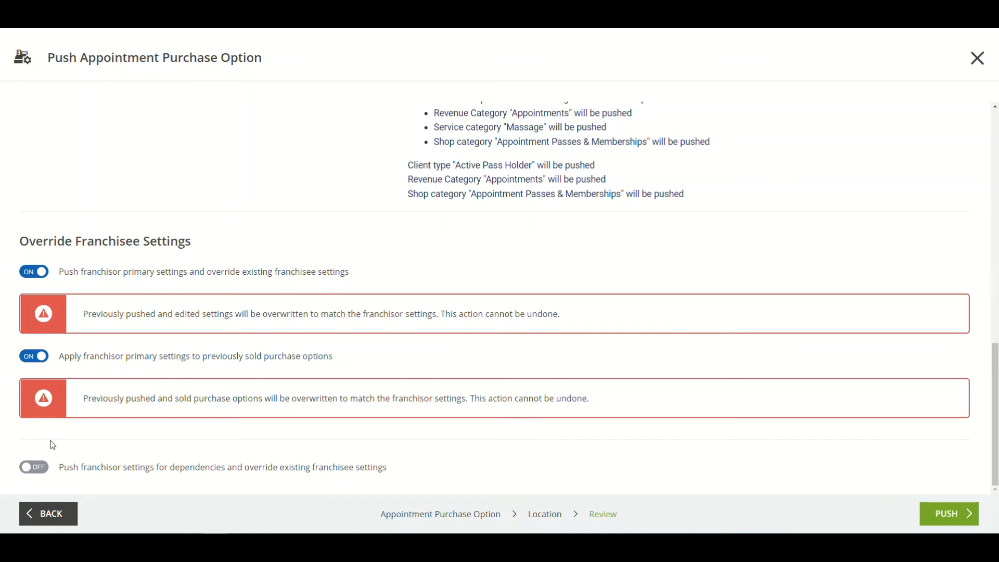
Turn on pushing franchisor dependency settings over existing franchisee settings, and apply them to previously sold purchase options too
left_click(41, 473)
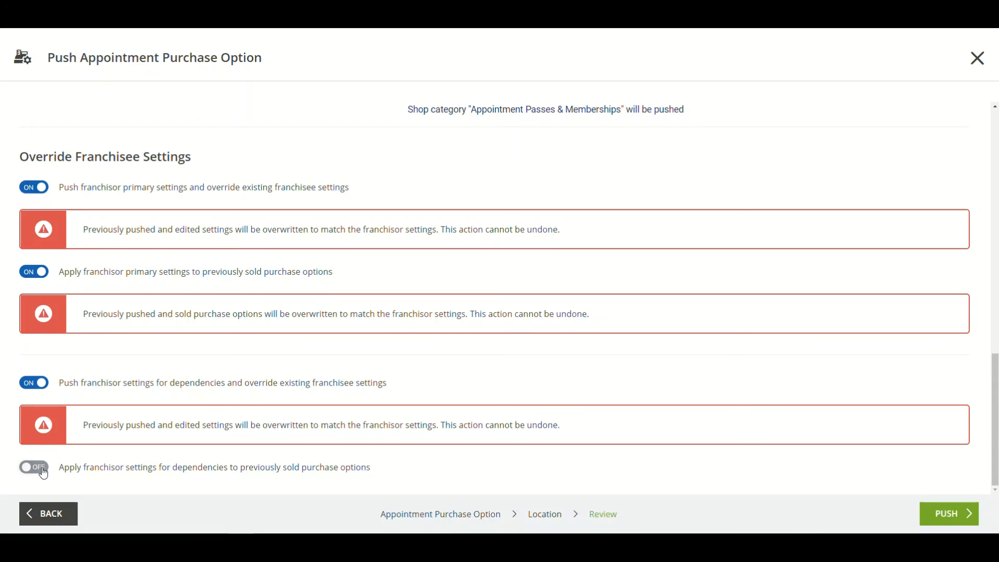
left_click(44, 473)
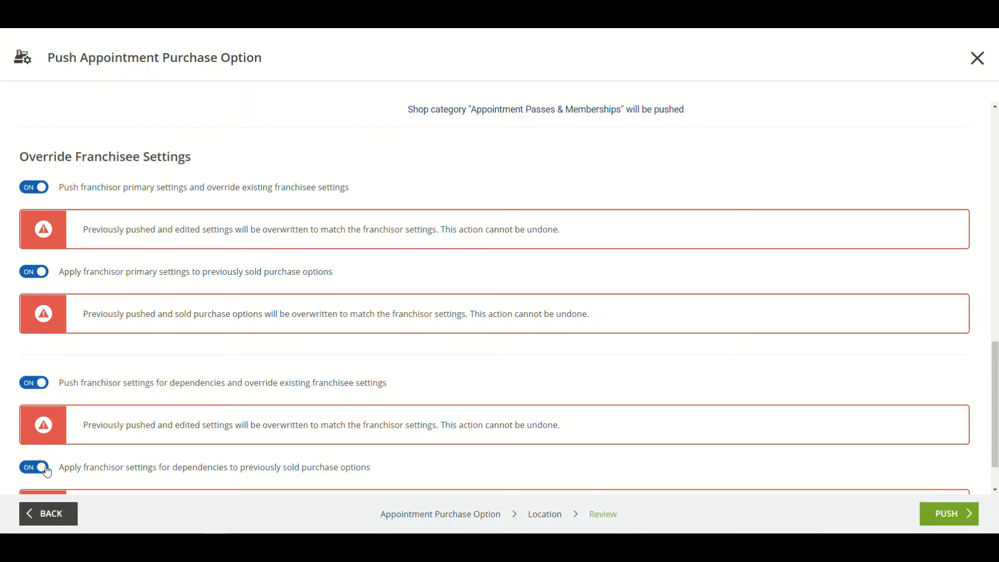
scroll(47, 471, "down", 1)
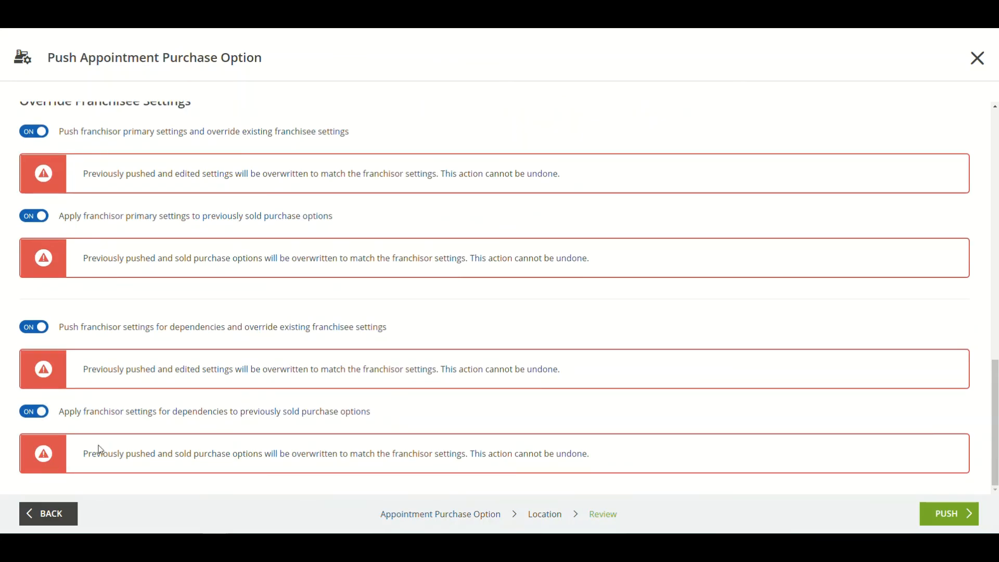